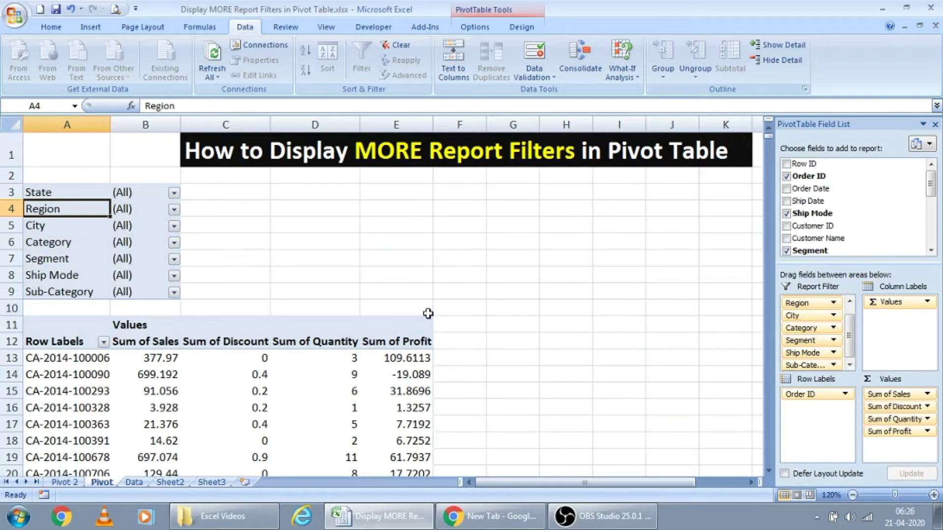
- Examine the stacked report filter fields from State to Sub-Category in A3:B9 above the pivot table
key(Up)
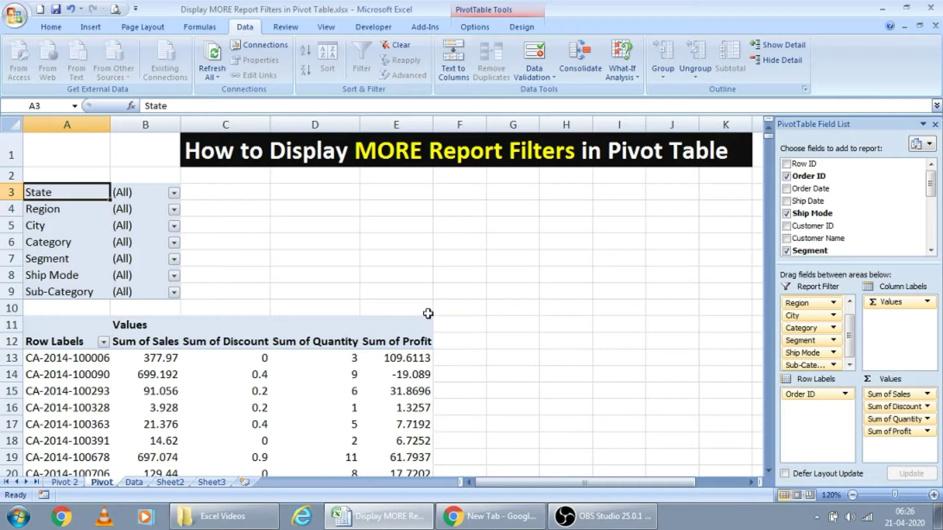
key(ctrl+shift+Down)
key(Right)
key(Down)
key(Down)
key(Down)
key(Down)
key(Down)
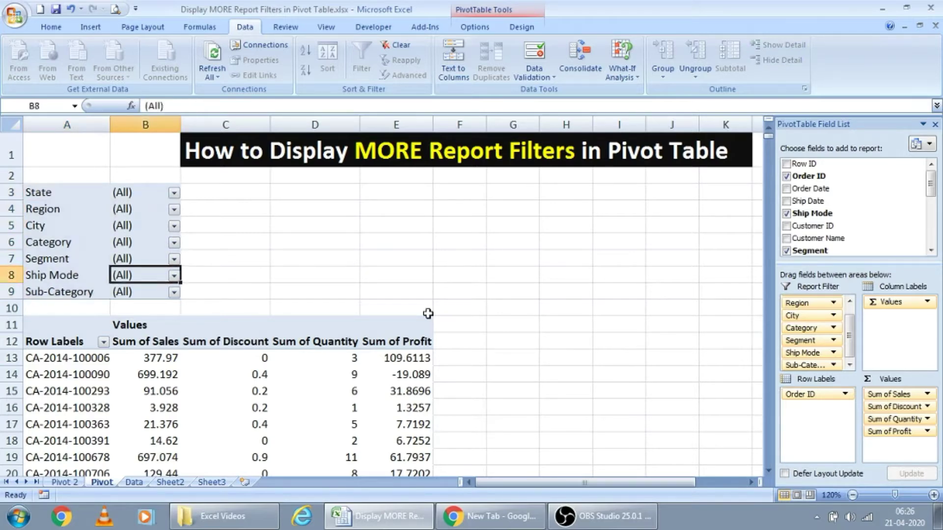
key(Down)
key(Down)
key(Down)
key(Down)
key(Up)
key(Up)
key(Left)
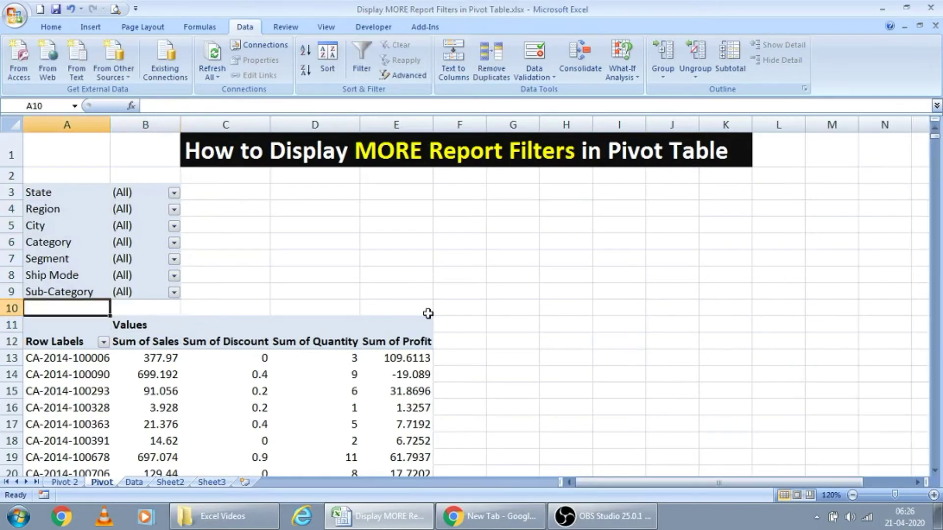
key(Up)
key(ctrl+Up)
key(Up)
key(Up)
key(Down)
key(Down)
key(Down)
key(Down)
key(Down)
key(Down)
key(Down)
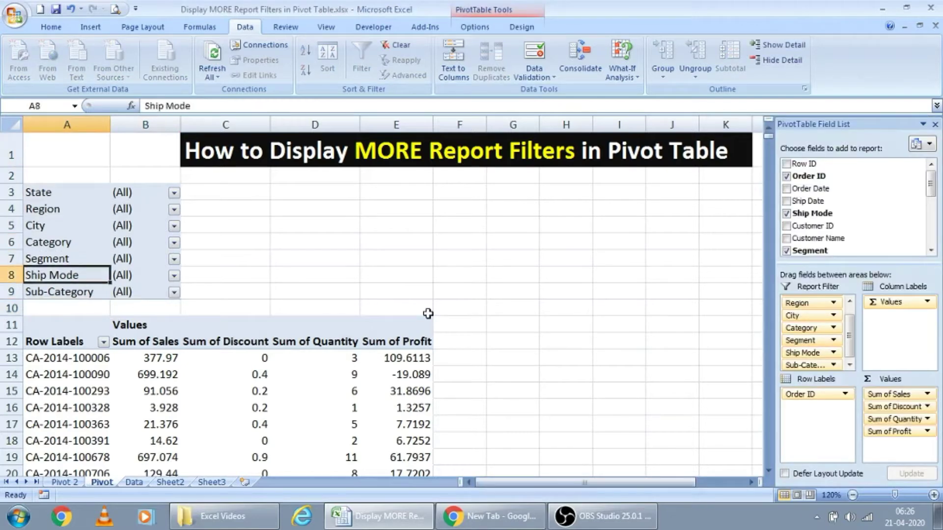
key(Down)
key(Down)
key(Up)
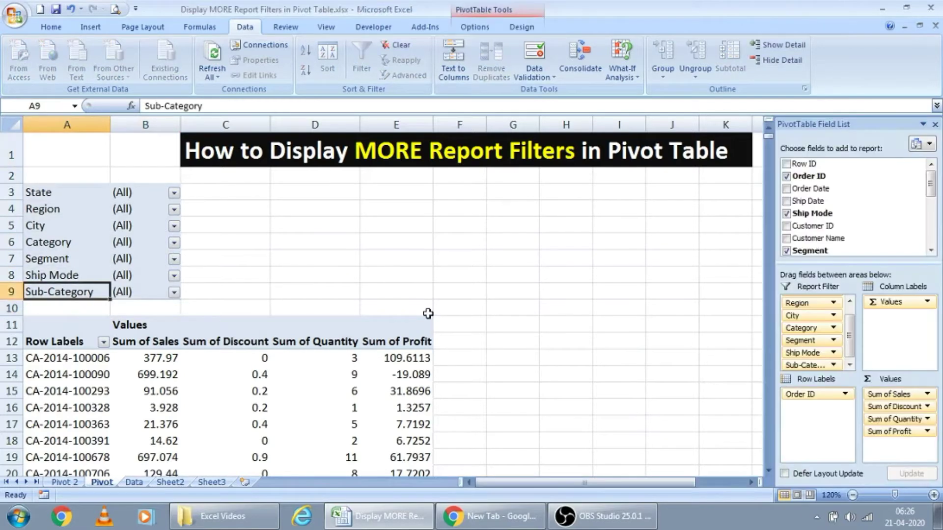
key(ctrl+shift+Up)
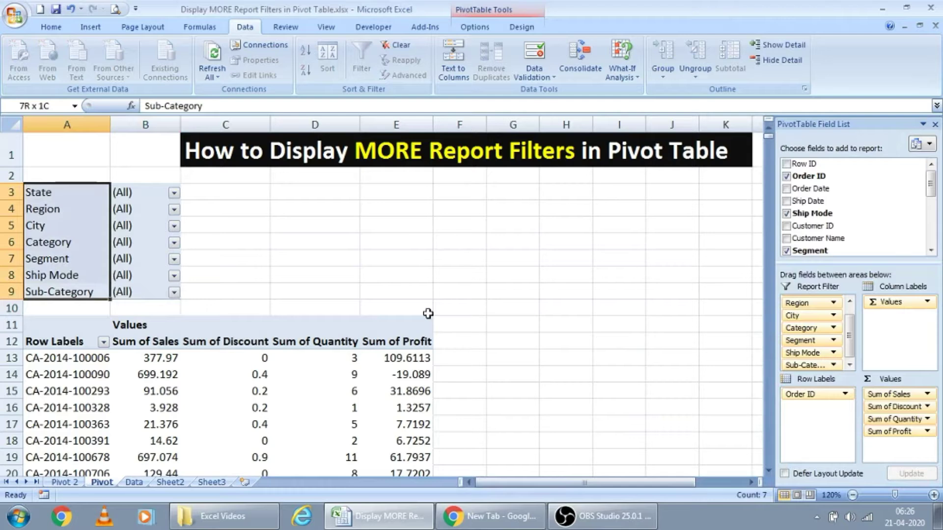
key(Down)
key(Down)
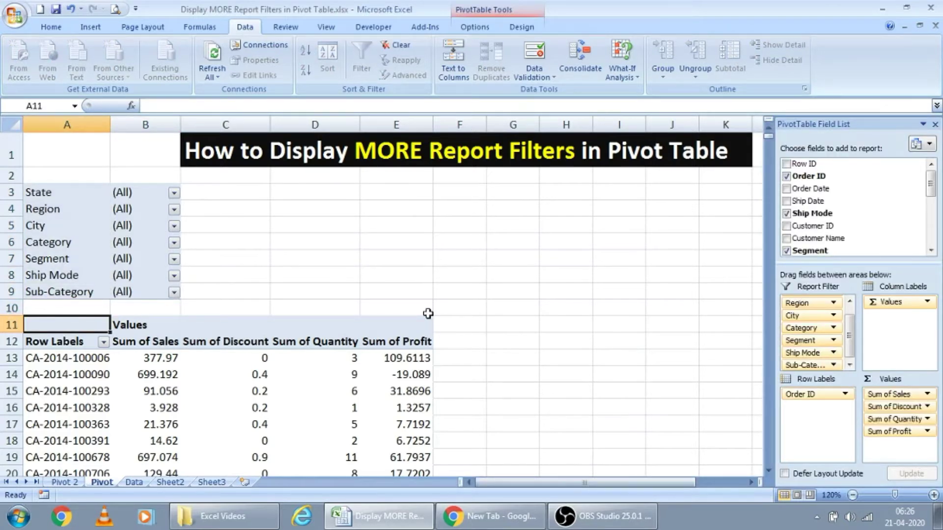
- Examine the pivot table's row labels and sales values below the report filters
key(Up)
key(Down)
key(Down)
key(Up)
key(Up)
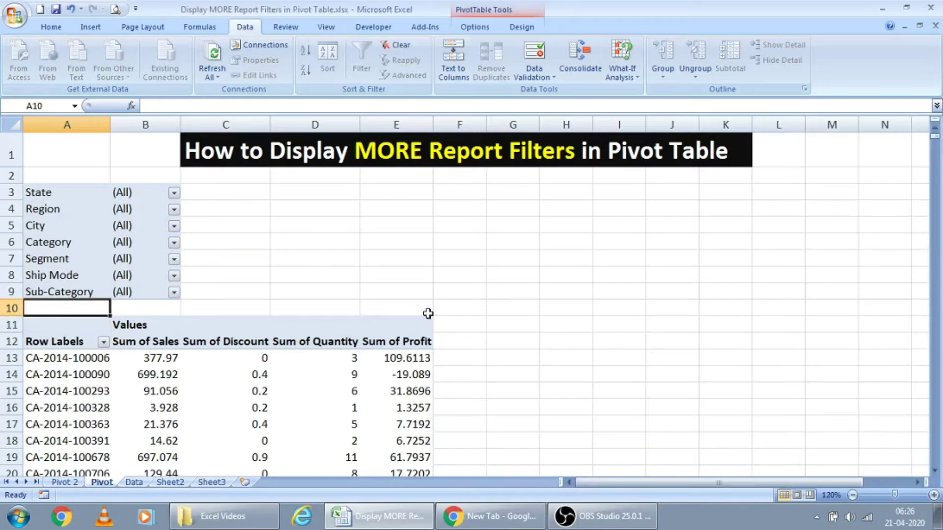
key(Up)
key(Down)
key(Down)
key(Down)
key(Down)
key(Down)
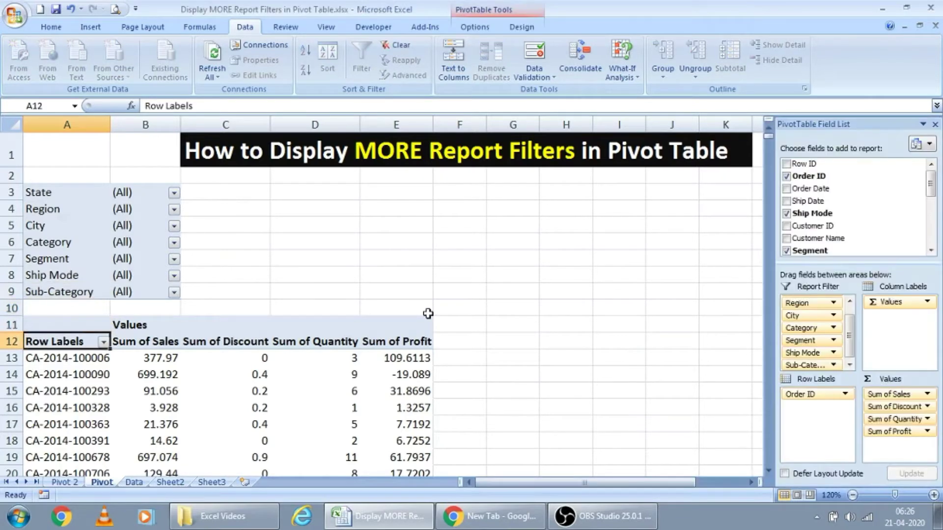
key(Right)
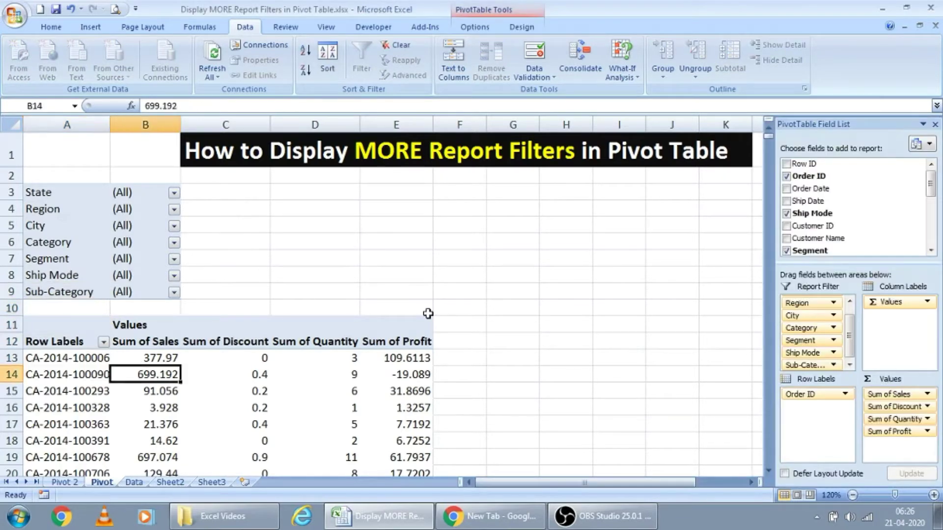
key(Left)
key(Down)
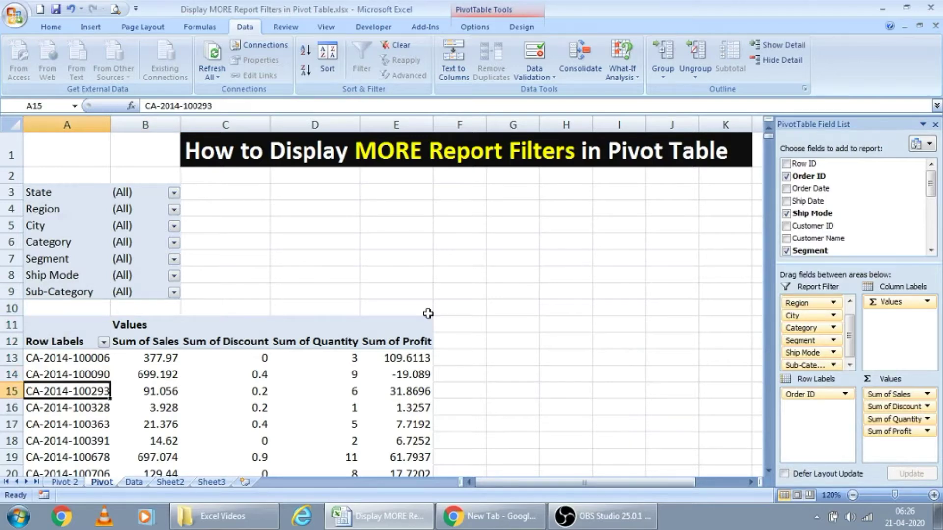
key(ctrl+shift+Down)
key(Up)
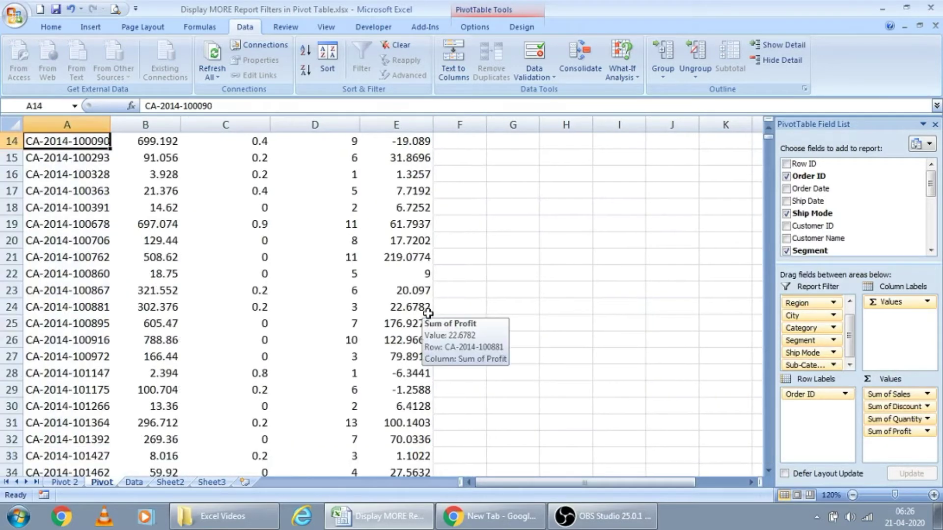
- Return to the report filters and select the whole filter block A3:B9
key(ctrl+Up)
key(ctrl+Up)
key(ctrl+Up)
key(ctrl+Up)
key(Down)
key(Down)
key(Down)
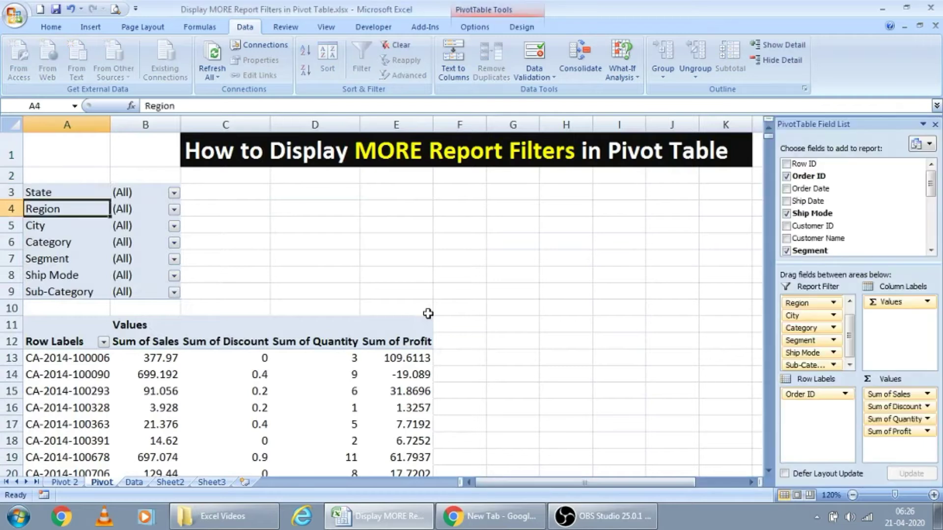
key(Up)
key(Up)
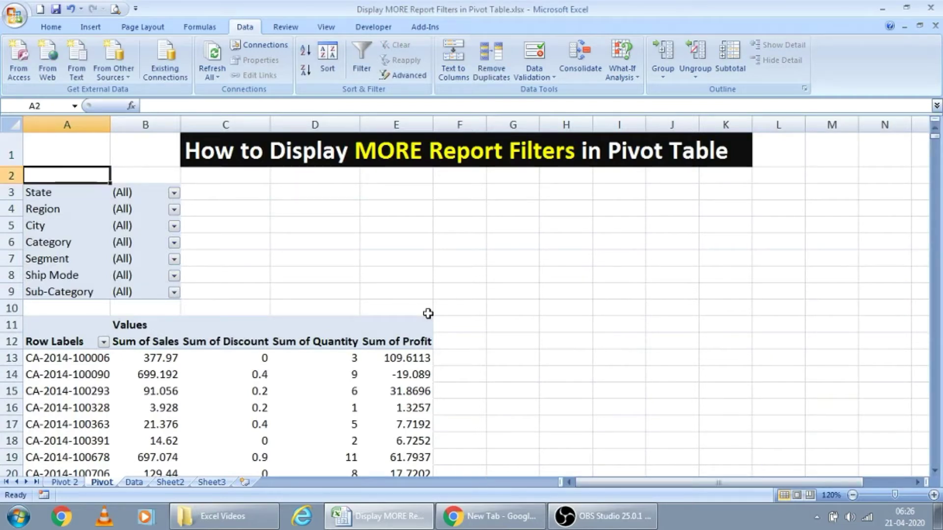
key(Down)
key(ctrl+shift+Down)
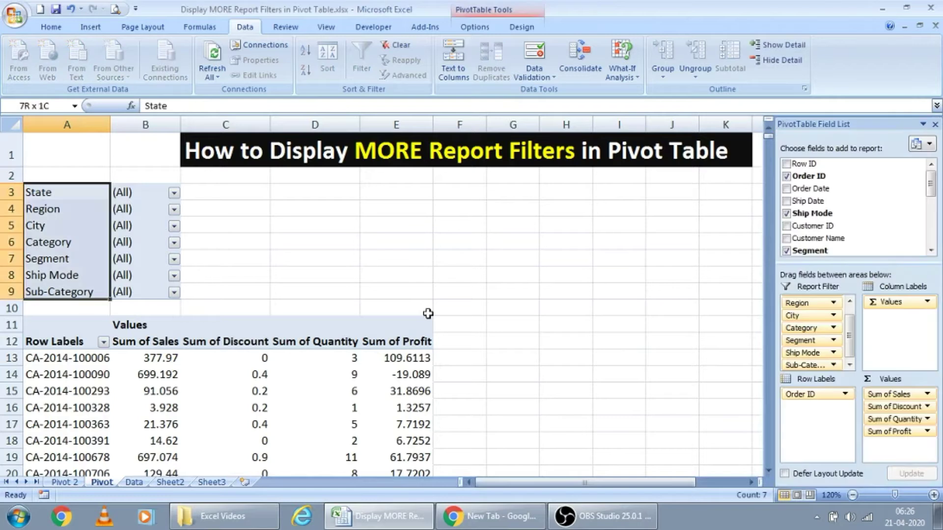
key(ctrl+shift+Right)
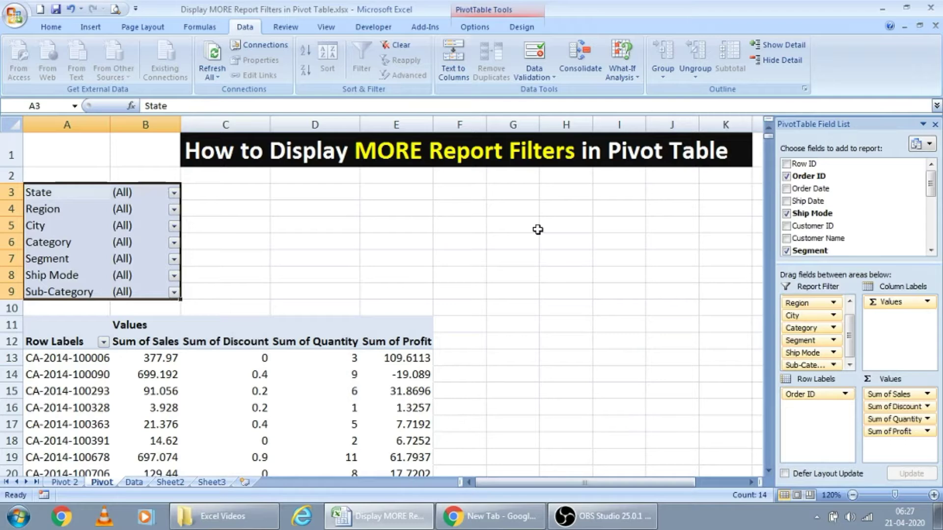
- Switch to the Data sheet and examine the source columns from Row ID to Country
key(ctrl+Page_Down)
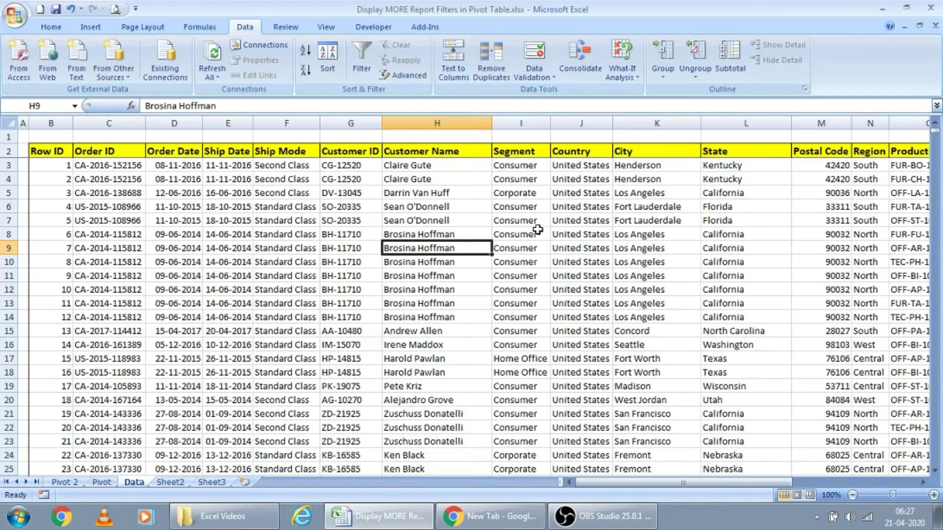
key(Left)
key(Left)
key(Left)
key(Left)
key(Left)
key(Left)
key(Left)
key(Up)
key(Up)
key(Right)
key(Right)
key(Up)
key(Up)
key(Up)
key(Up)
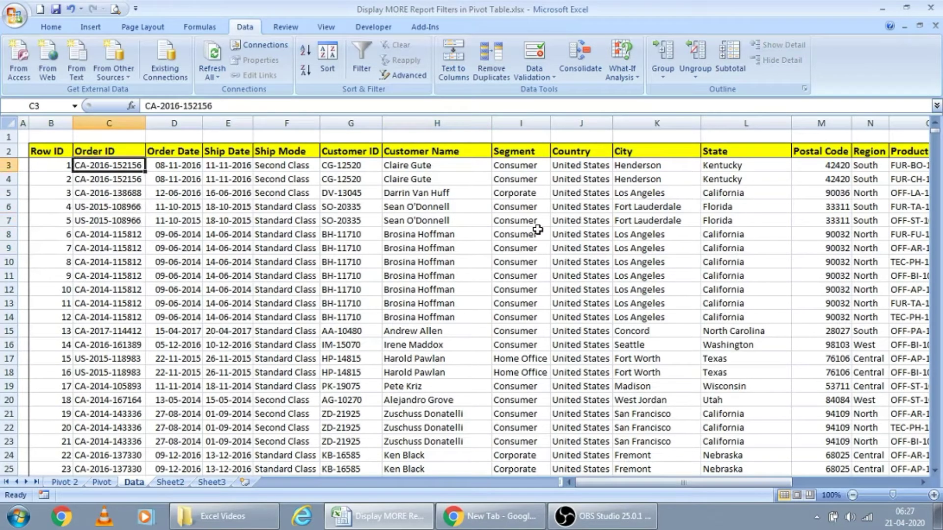
key(Right)
key(Right)
key(Right)
key(Up)
key(Right)
key(Right)
key(Right)
key(Right)
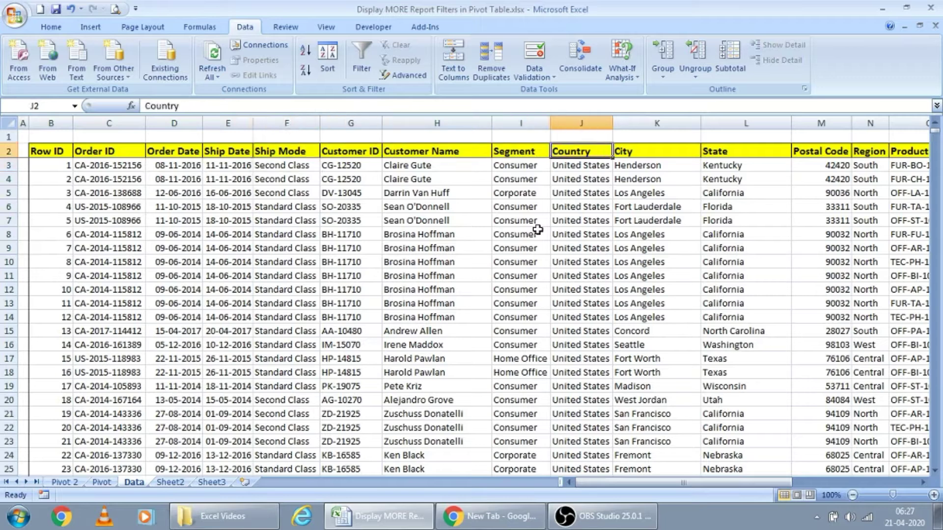
key(Right)
key(Left)
key(Left)
key(Right)
key(Right)
key(Right)
key(Left)
key(Left)
key(Left)
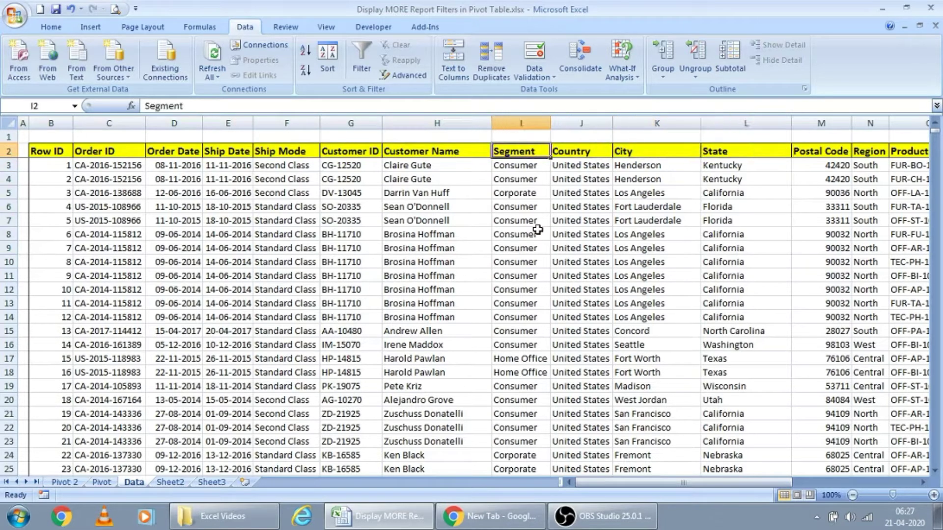
key(Left)
key(Down)
key(Down)
key(Up)
key(Up)
key(Down)
key(Right)
key(Right)
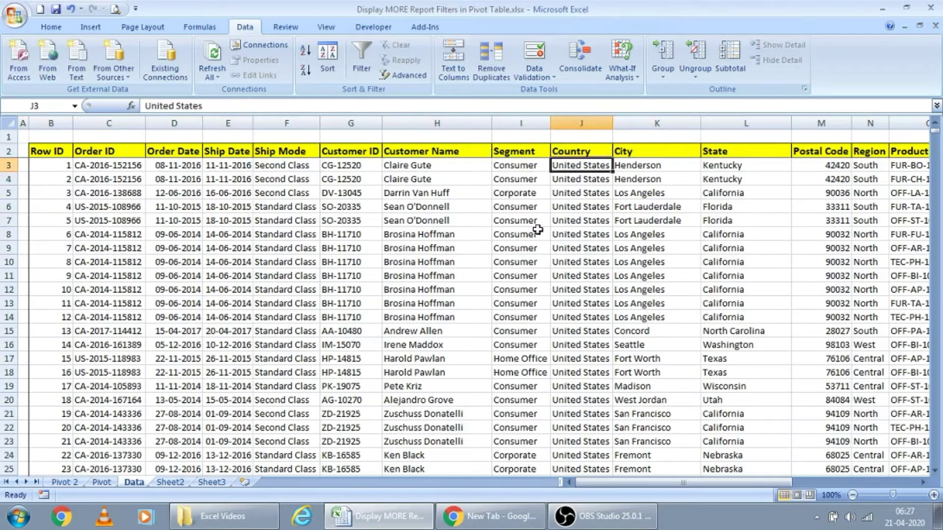
- Examine the remaining source column headers on the Data sheet, from City through Profit
key(Right)
key(Right)
key(Right)
key(Right)
key(Right)
key(Right)
key(Right)
key(Up)
key(Left)
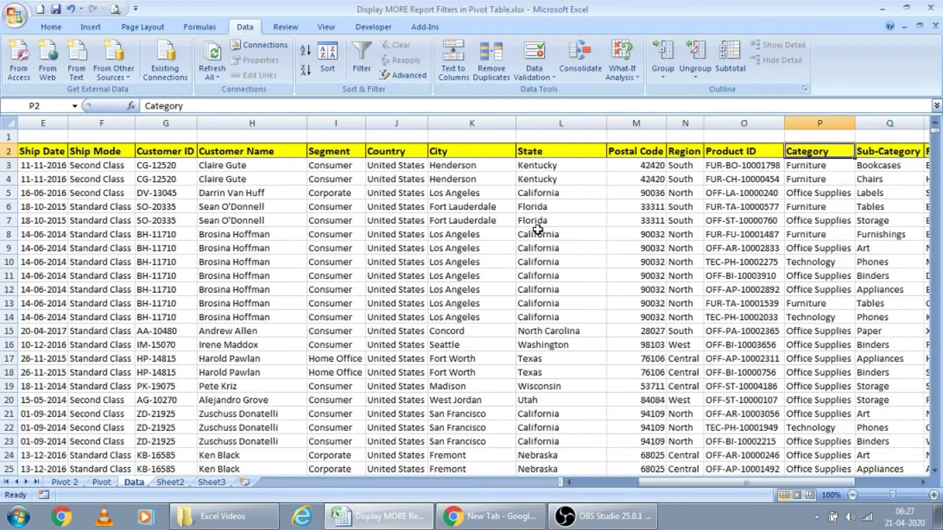
key(Right)
key(Right)
key(Right)
key(Right)
key(Right)
key(Right)
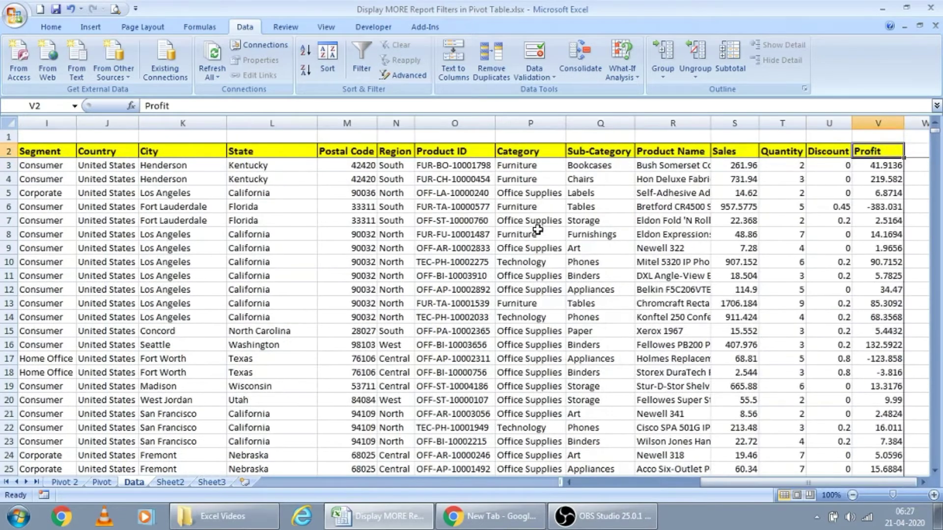
- Go back to the first record's Row ID cell at the start of the source table
key(Left)
key(Left)
key(Left)
key(Left)
key(Left)
key(Left)
key(Left)
key(Left)
key(Left)
key(Left)
key(Left)
key(Left)
key(Left)
key(Left)
key(Left)
key(Left)
key(Left)
key(Left)
key(Left)
key(Left)
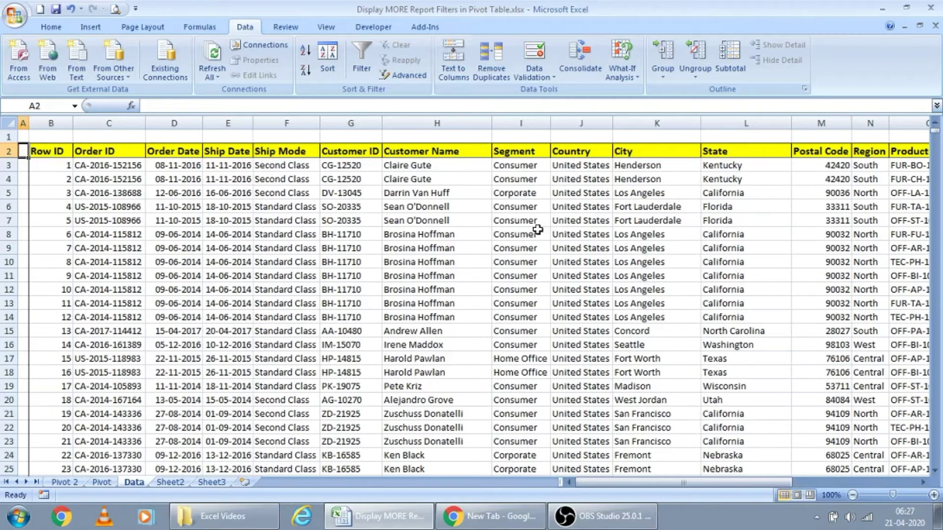
key(Right)
key(Down)
- Return to the Pivot sheet and review the vertical report filter layout and the empty cells beside it
key(ctrl+Page_Up)
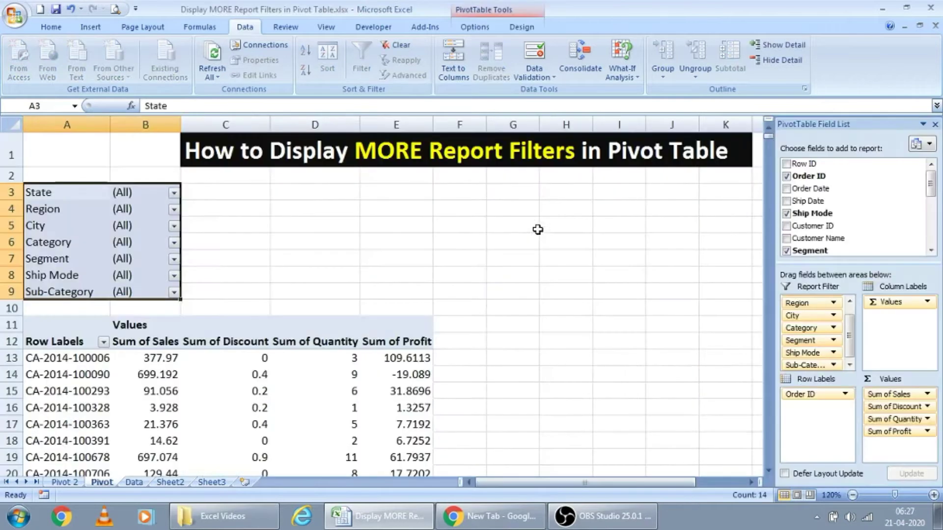
key(Down)
key(Down)
key(Up)
key(Up)
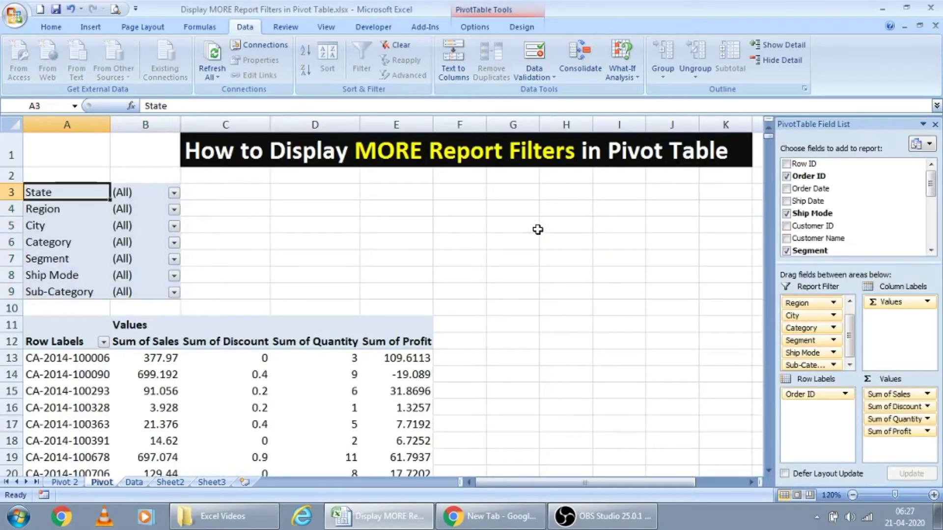
key(Down)
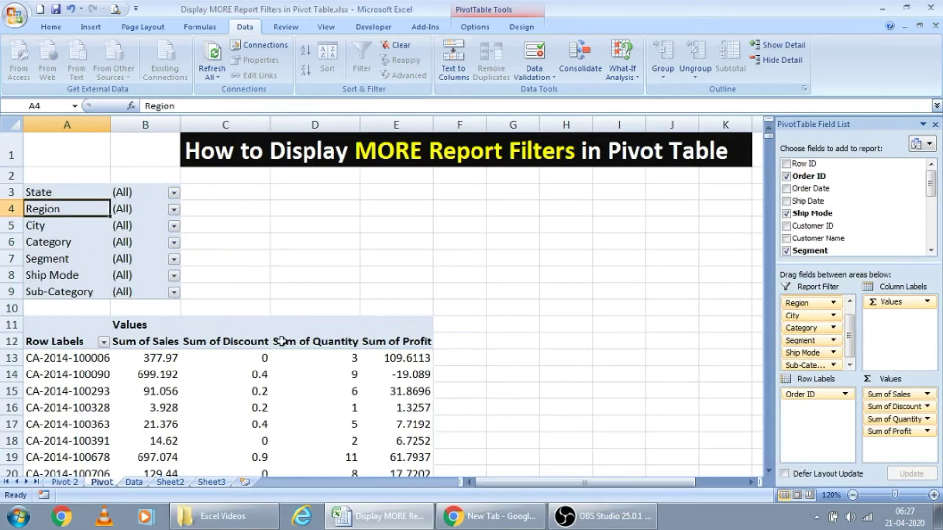
click(242, 238)
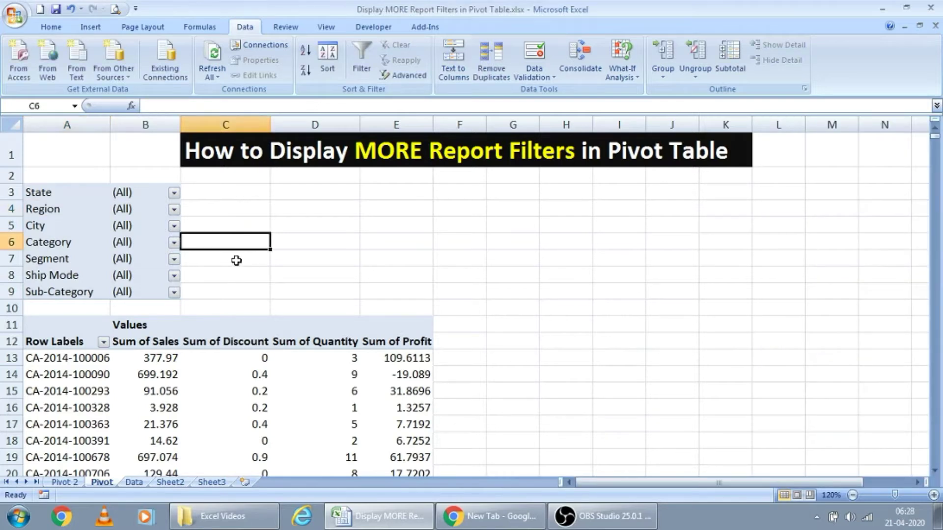
click(230, 258)
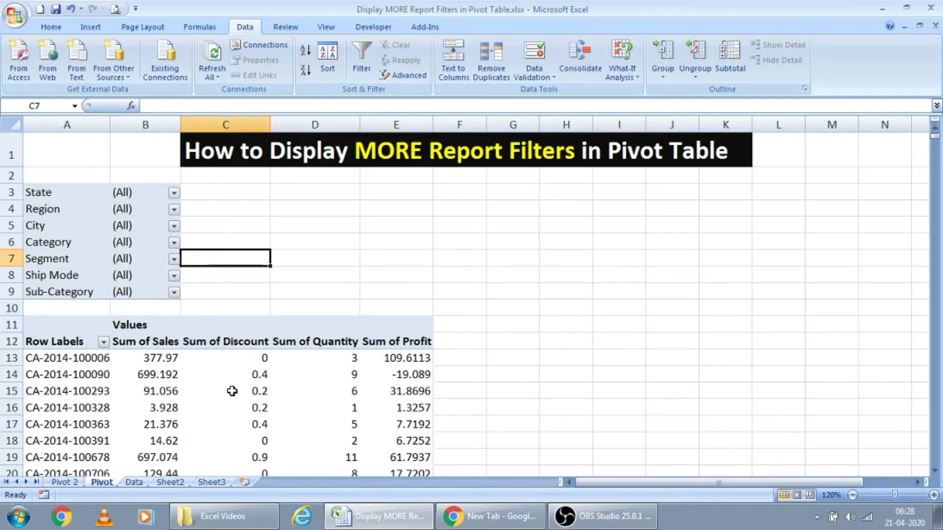
- On the Pivot 2 sheet, set the pivot table's report filter fields per column to 1 in PivotTable Options
click(64, 483)
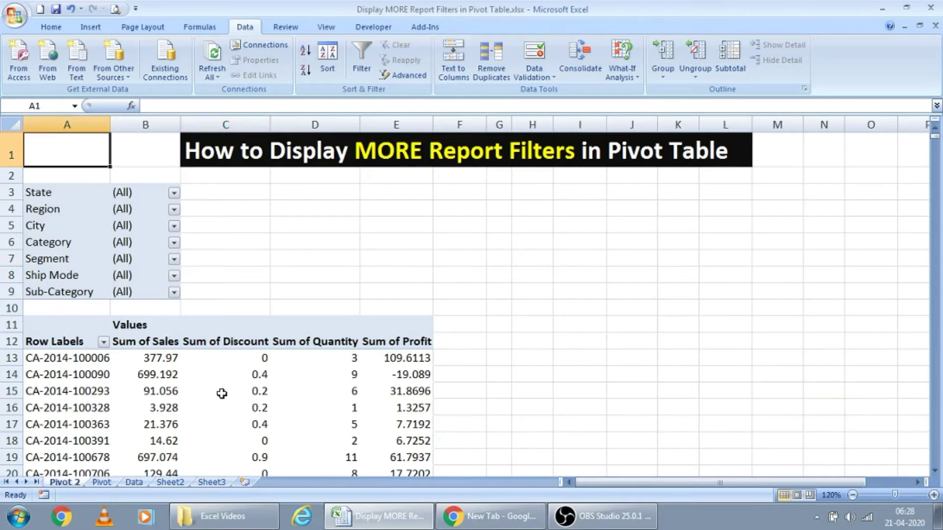
right_click(231, 364)
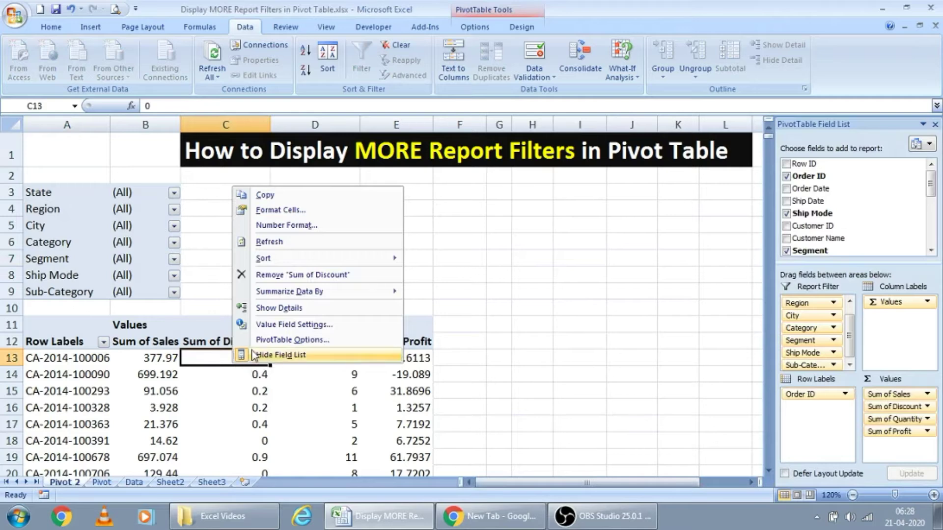
click(292, 340)
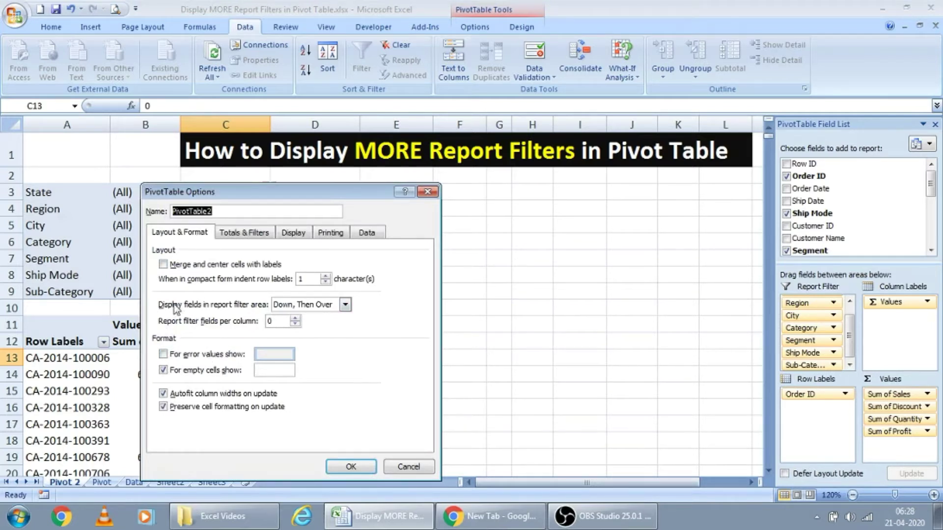
drag(243, 204, 432, 205)
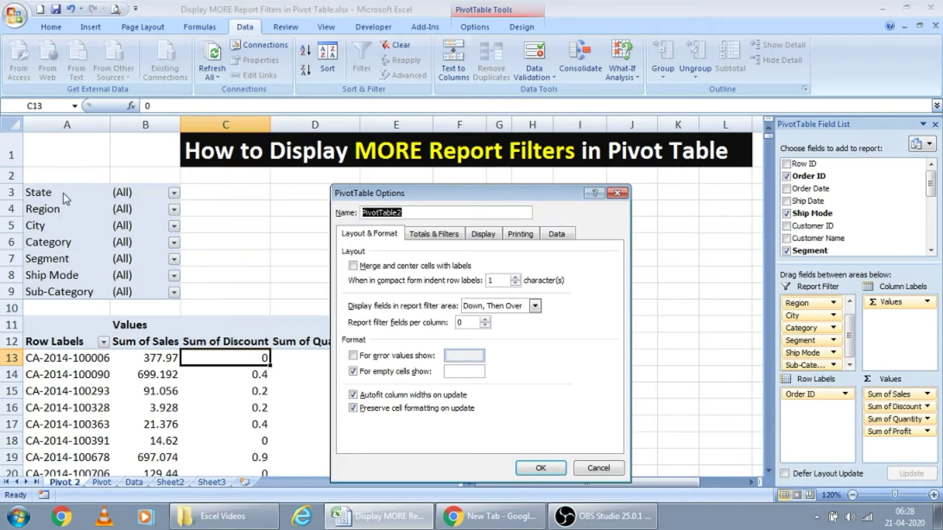
double_click(476, 323)
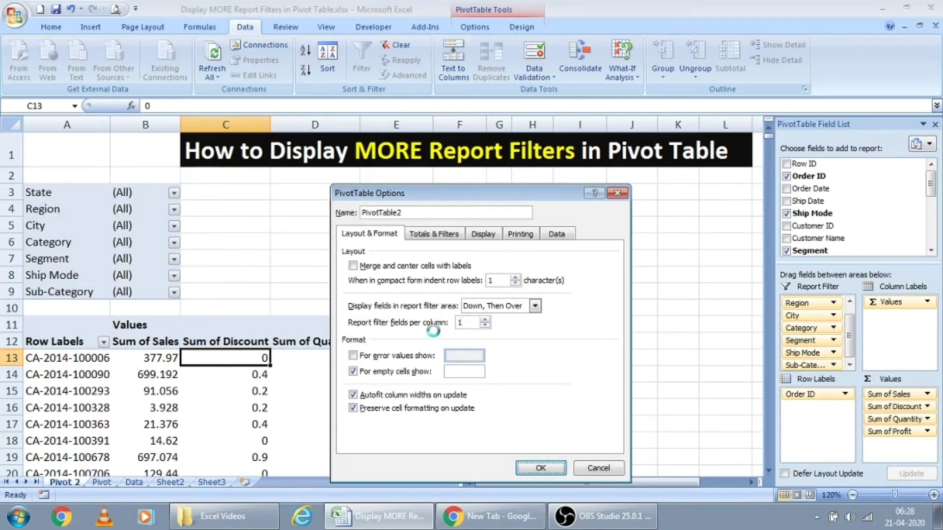
key(Return)
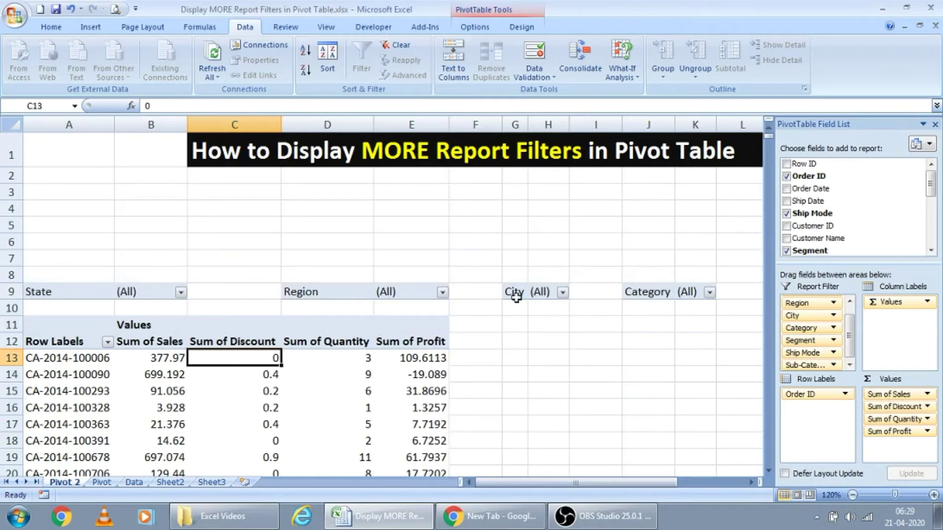
- Set the pivot table's report filter fields per column to 3 in PivotTable Options
mouse_move(568, 482)
mouse_down()
mouse_move(599, 481)
mouse_move(569, 483)
mouse_up()
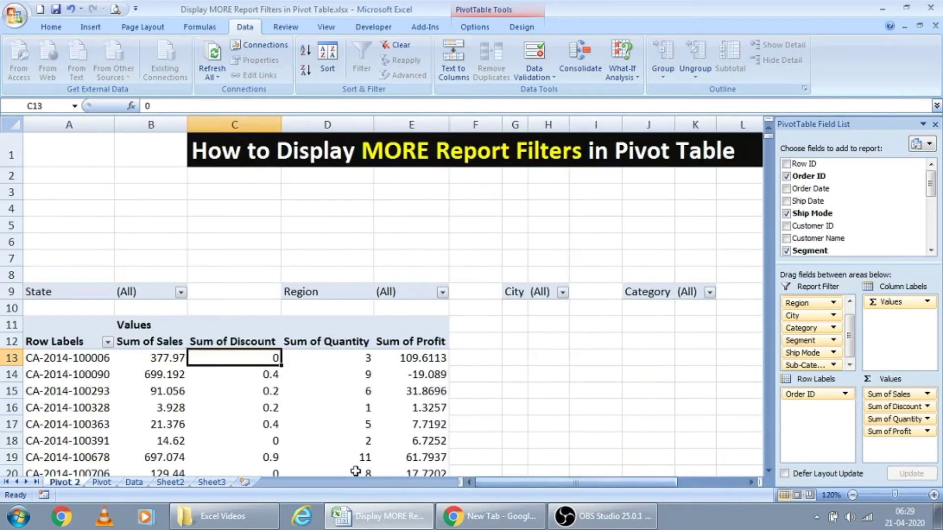
right_click(268, 412)
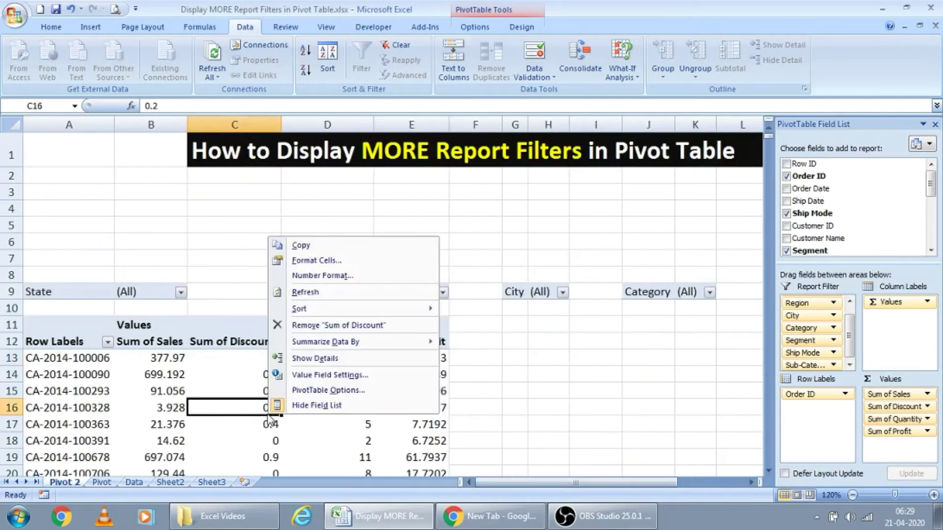
click(313, 391)
click(302, 340)
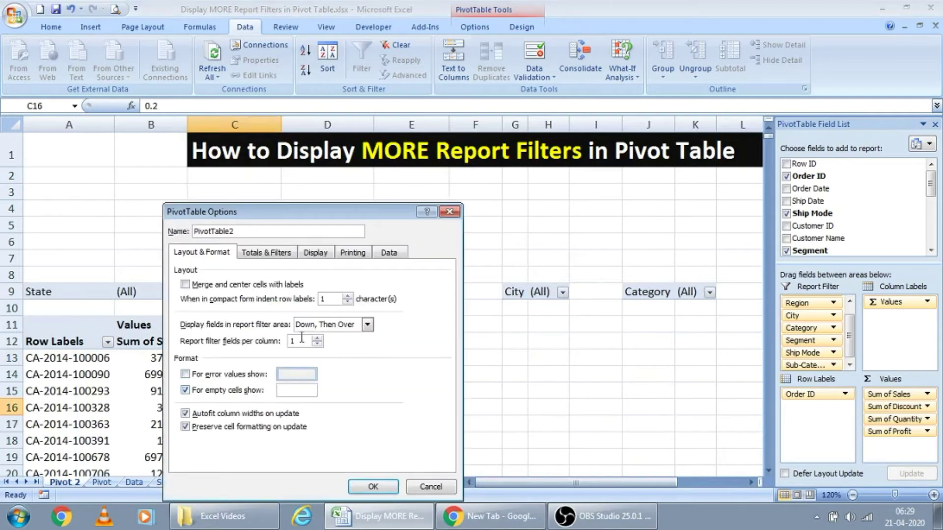
double_click(302, 340)
key(Return)
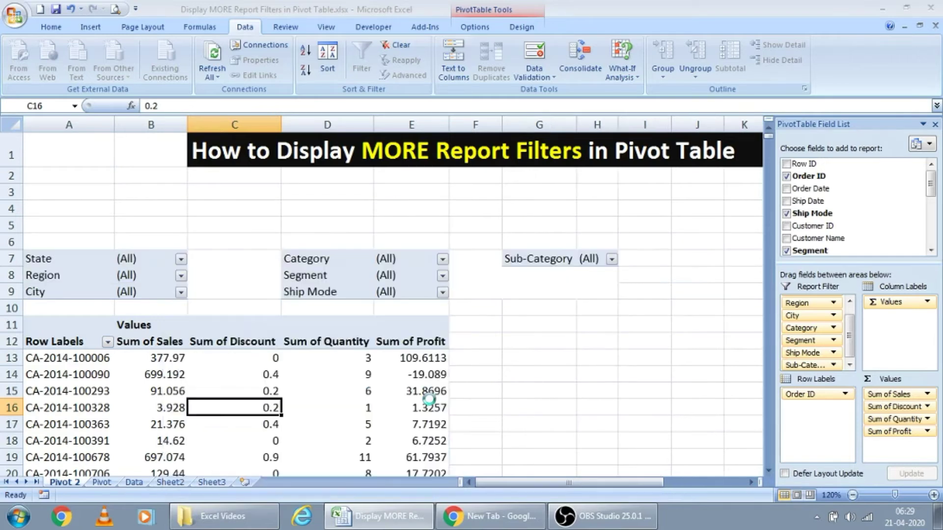
- Delete the empty rows 2 to 5 above the report filters and select the first order ID in the pivot table
click(192, 229)
key(Left)
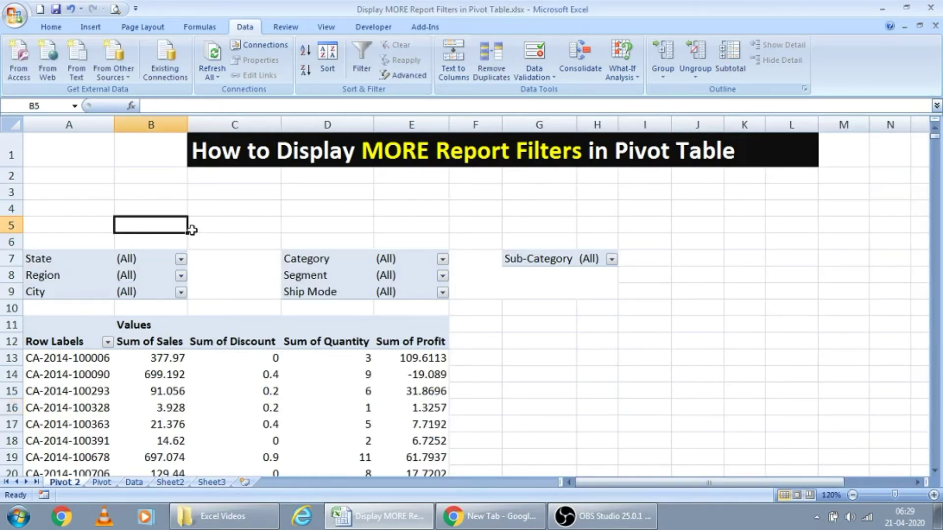
key(shift+Up)
key(shift+Up)
key(shift+Up)
key(shift+space)
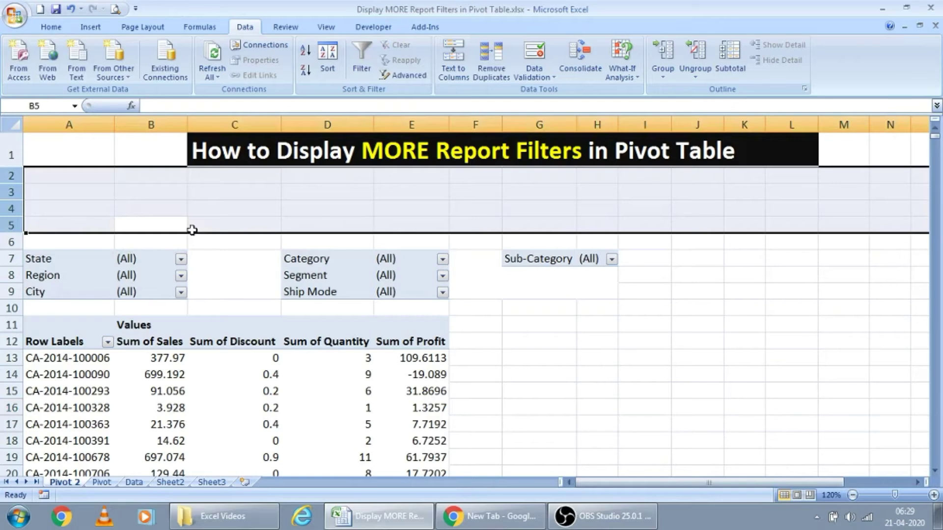
key(ctrl+minus)
key(Down)
key(Down)
key(Down)
key(Down)
key(Left)
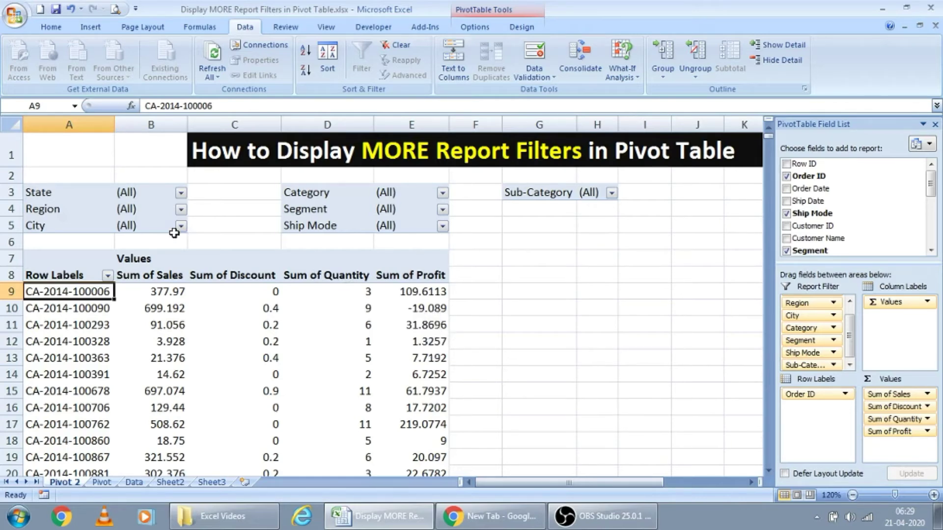
- Change how the pivot table displays fields in the report filter area to Over, Then Down in PivotTable Options
right_click(245, 290)
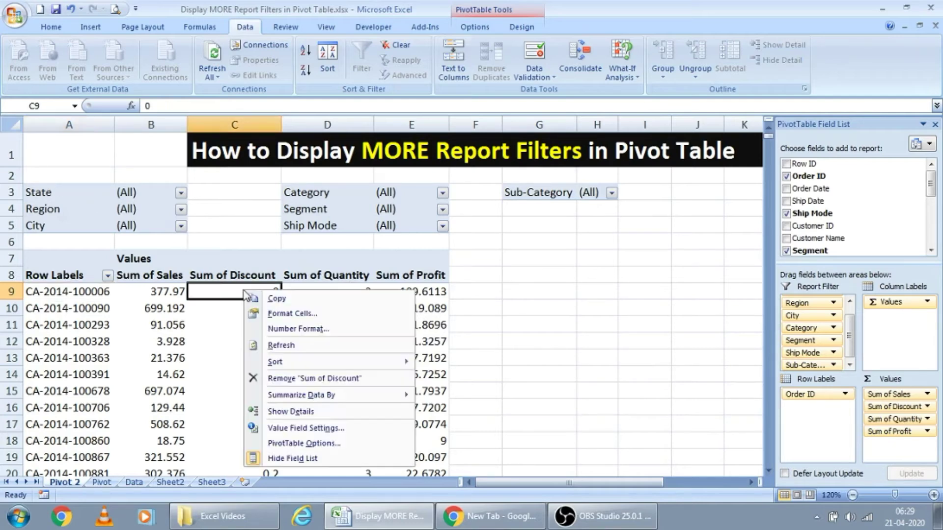
click(319, 445)
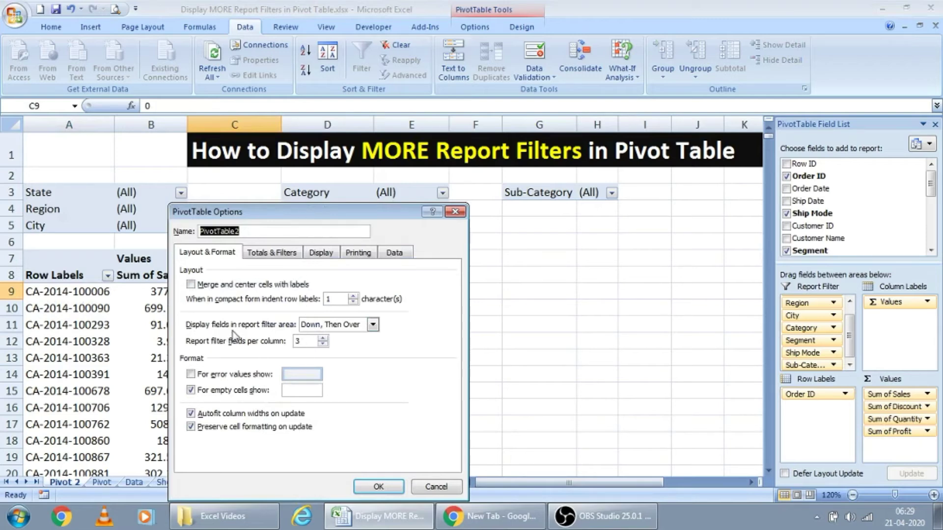
click(373, 324)
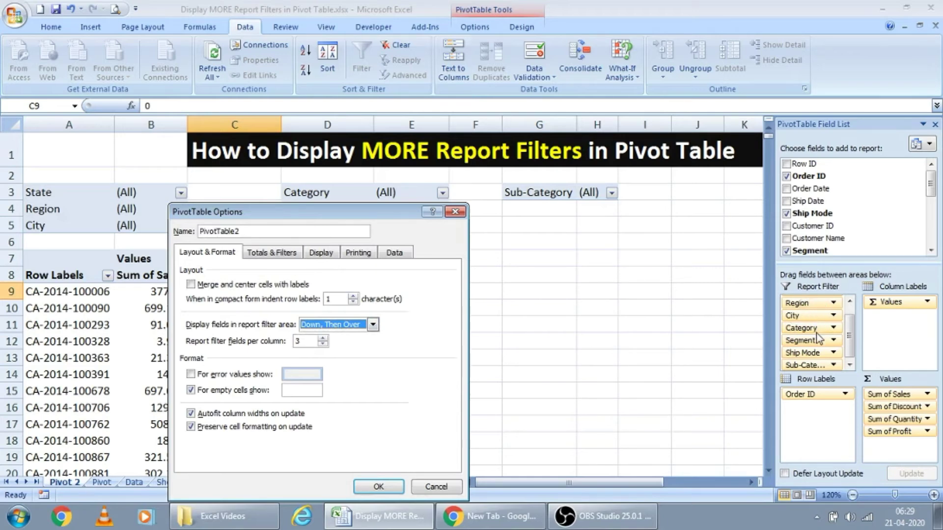
drag(339, 219, 625, 226)
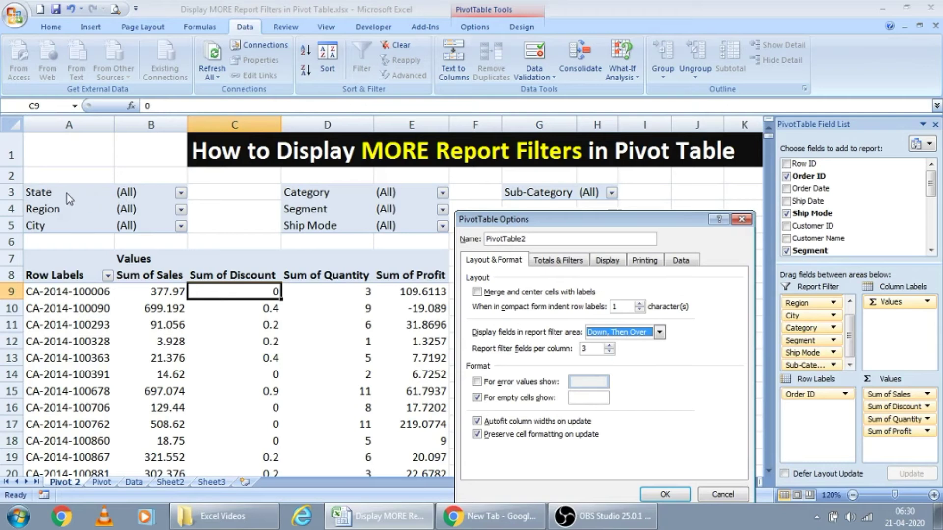
click(658, 333)
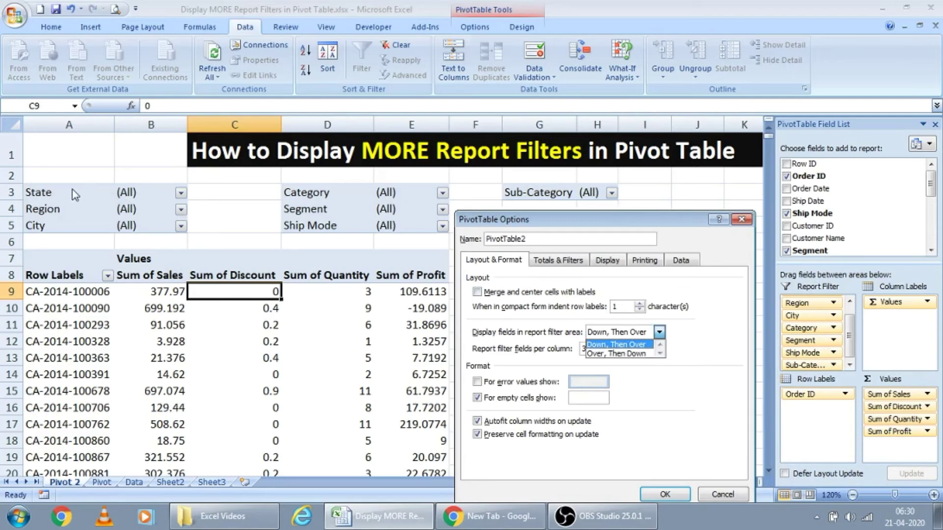
click(546, 330)
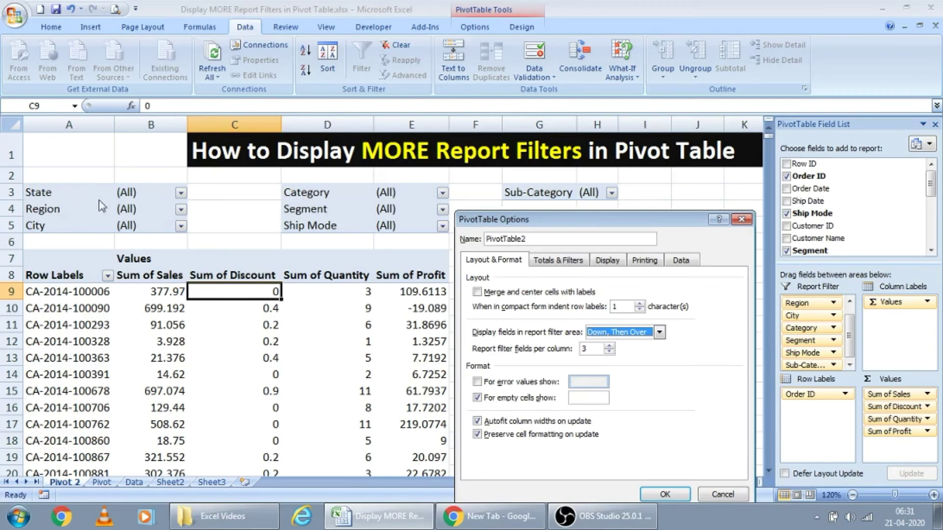
click(660, 333)
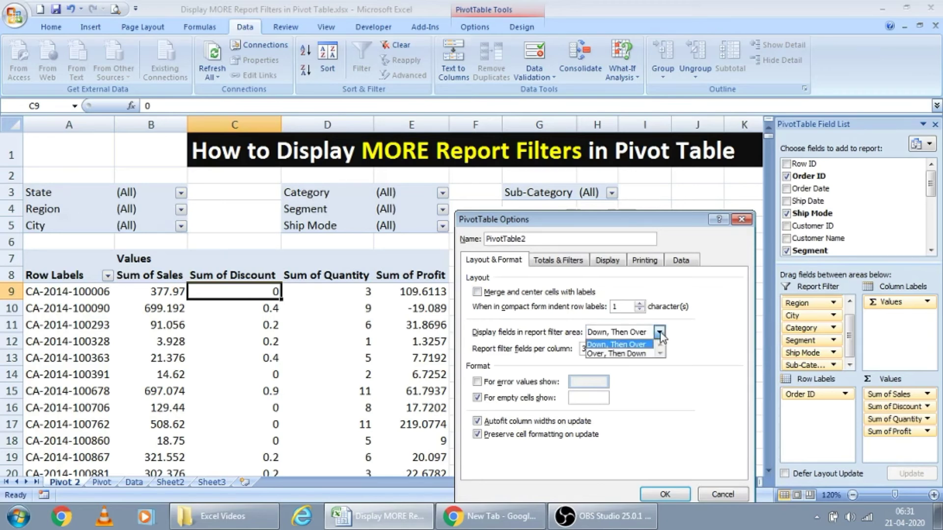
click(629, 354)
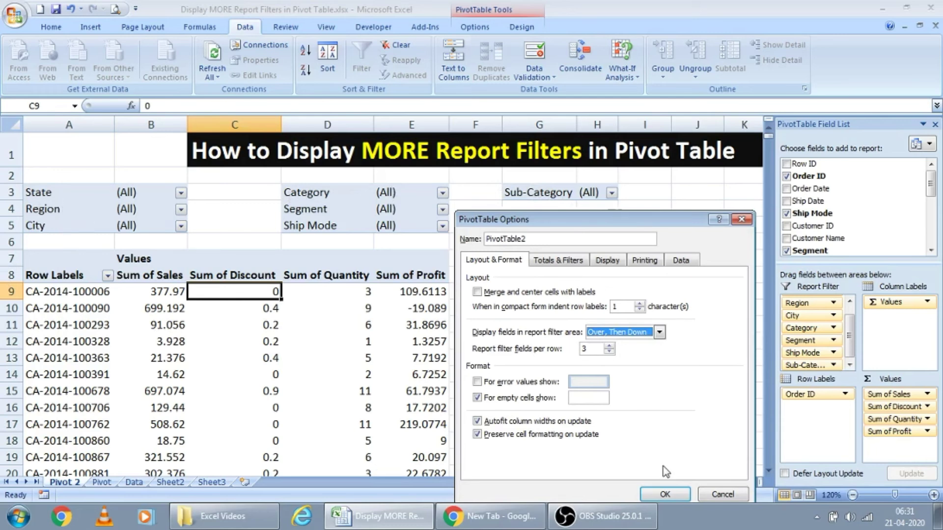
click(665, 494)
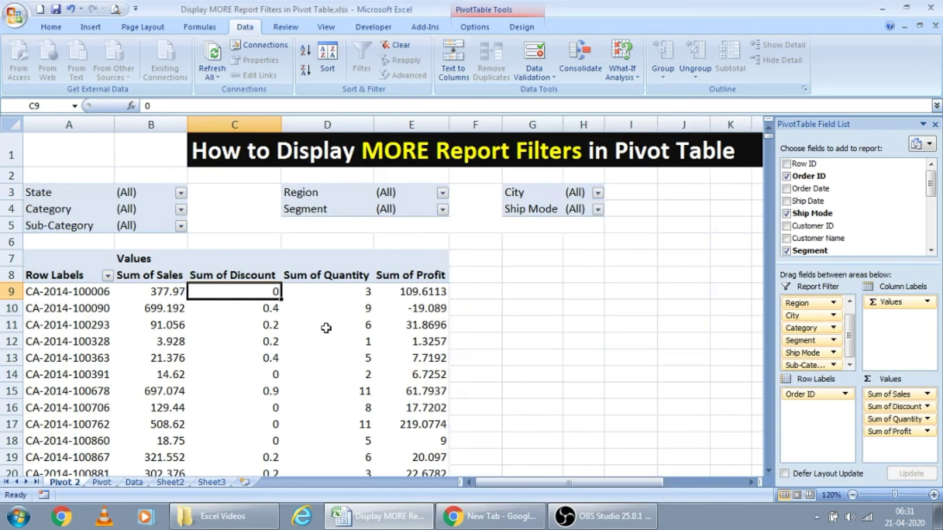